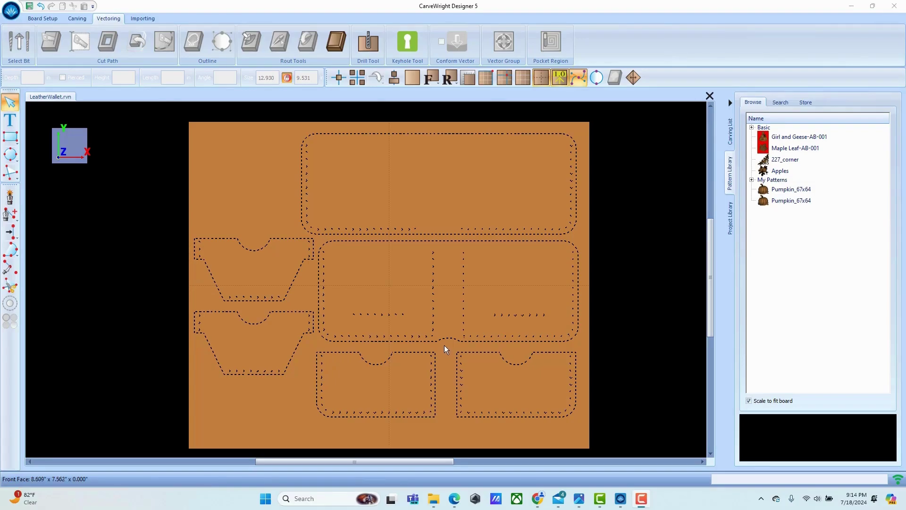
# Select every vector on the leather wallet board and choose the dragknife bit for all of them
pyautogui.scroll(-2, 372, 307)
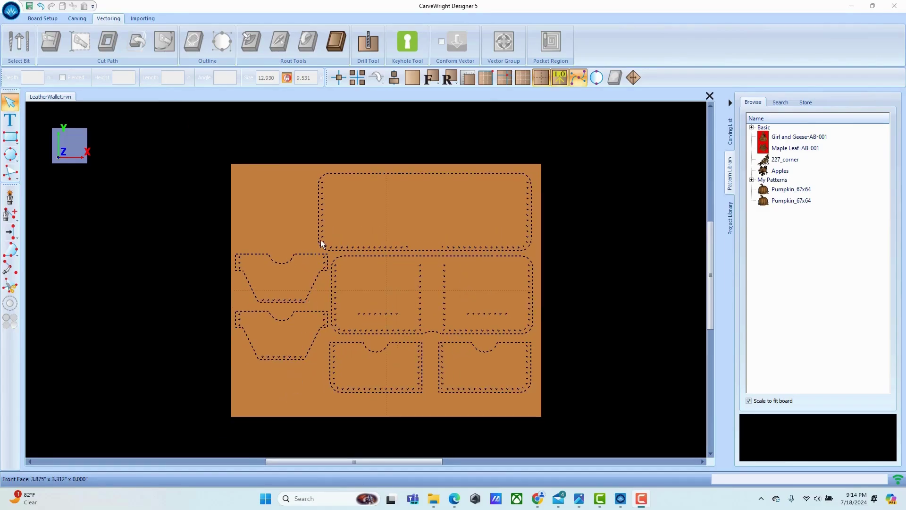
pyautogui.scroll(1, 368, 236)
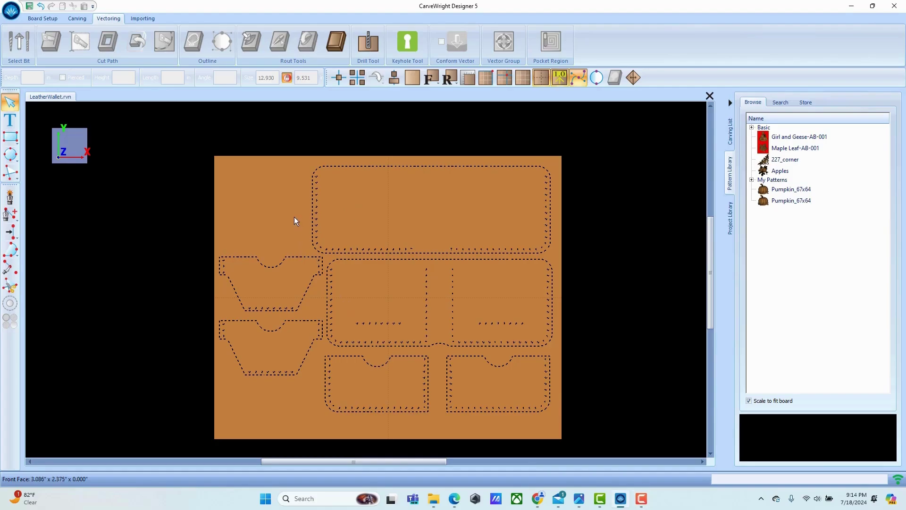
pyautogui.hotkey('ctrl', 'a')
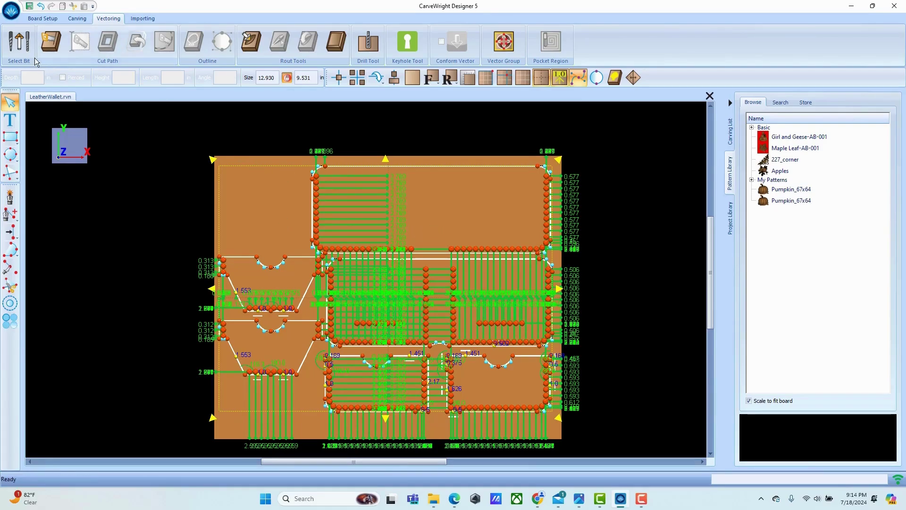
pyautogui.click(18, 45)
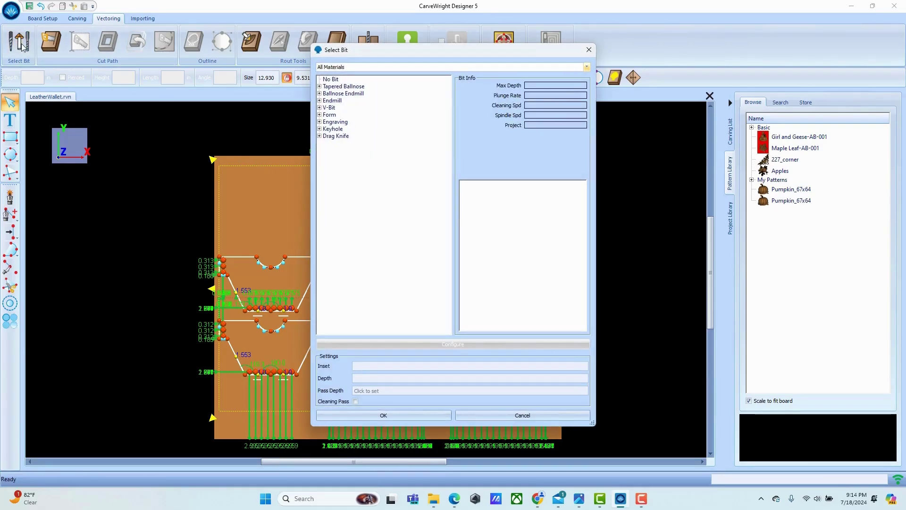
pyautogui.click(320, 136)
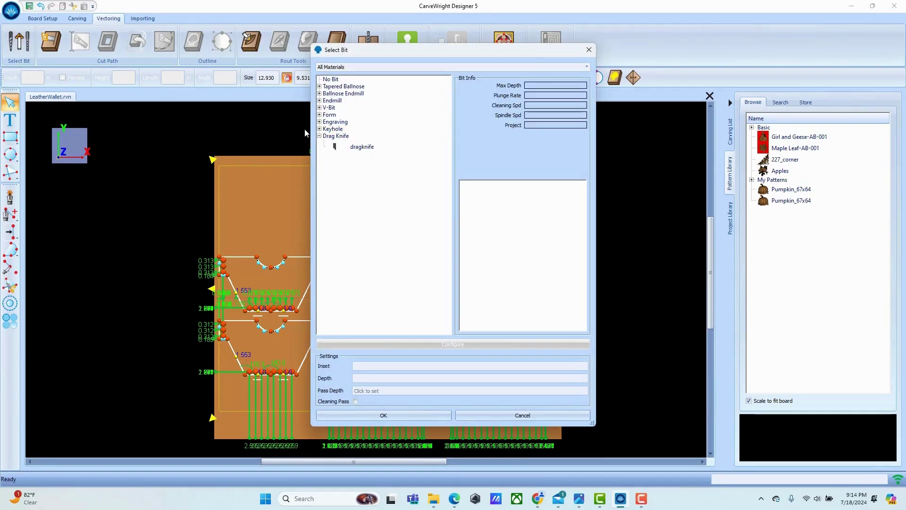
pyautogui.click(332, 148)
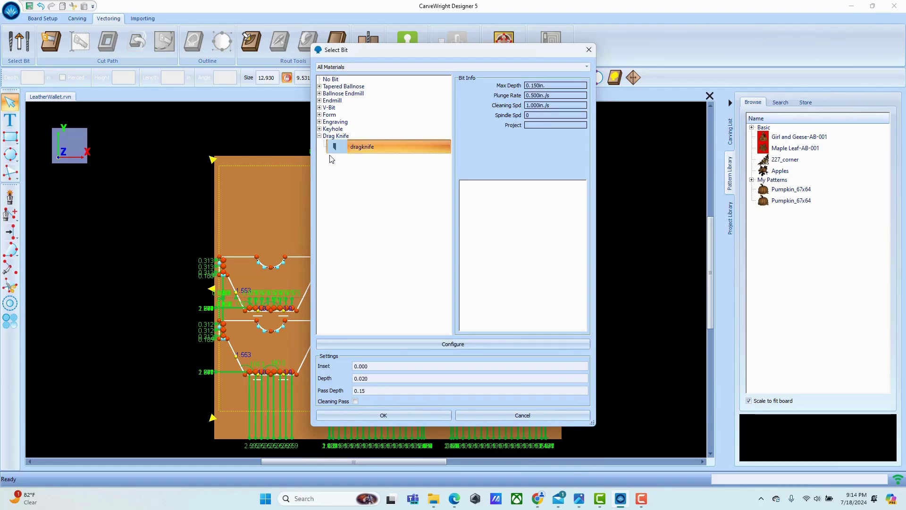
# Set the dragknife depth to 0.08 and the pass depth to 0.04, and apply the bit to the selected vectors
pyautogui.click(366, 378)
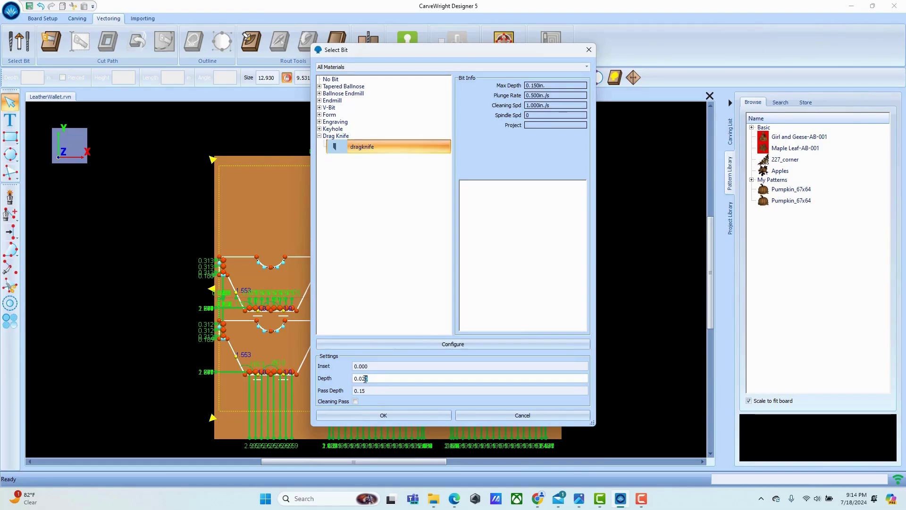
pyautogui.moveTo(365, 379); pyautogui.dragTo(363, 378)
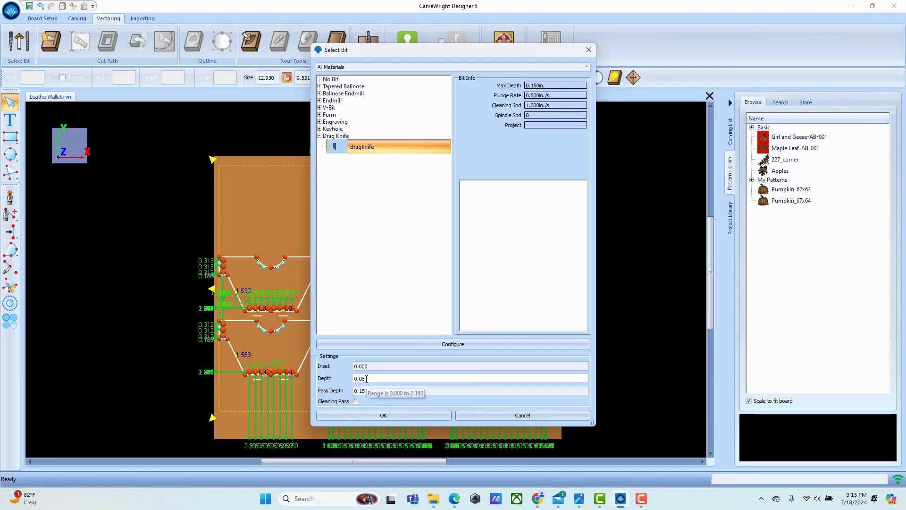
pyautogui.click(367, 391)
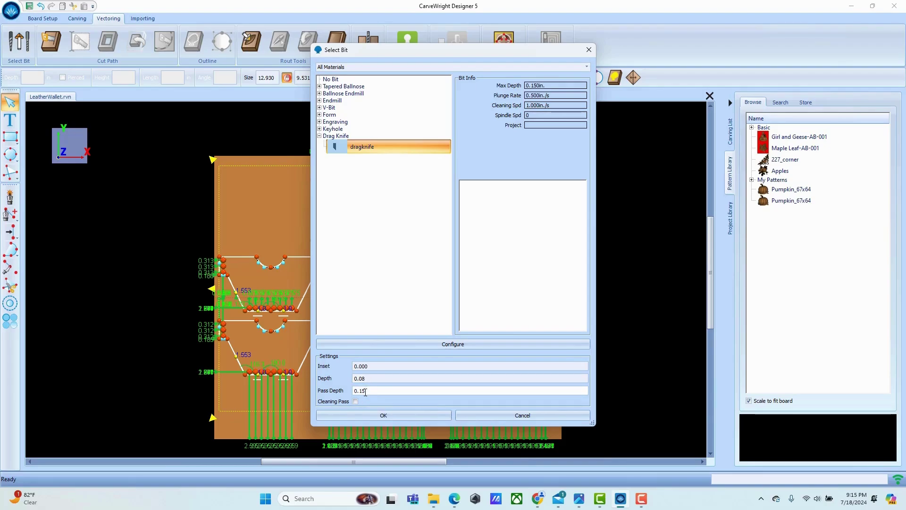
pyautogui.moveTo(366, 391); pyautogui.dragTo(361, 391)
pyautogui.write('04')
pyautogui.click(382, 415)
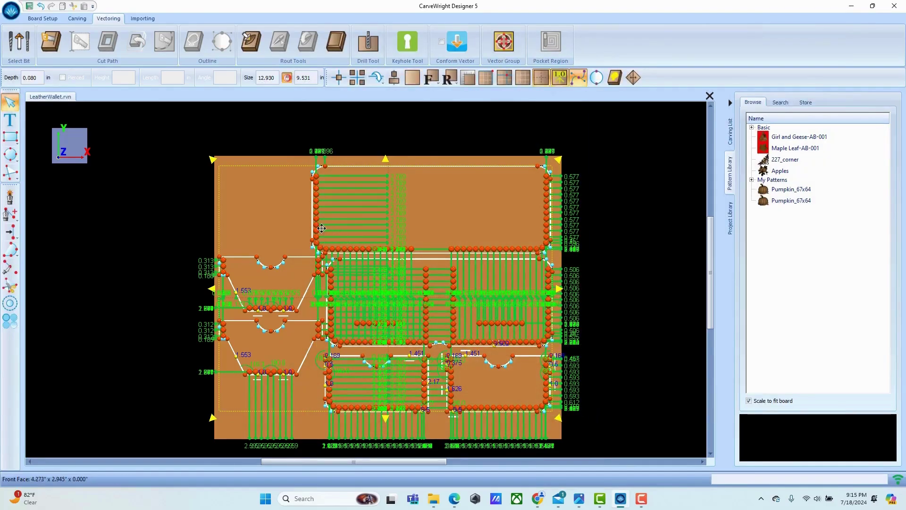
# Remove the outlines of all the wallet pieces from the selection, keeping only the stitching holes selected
pyautogui.scroll(2, 305, 181)
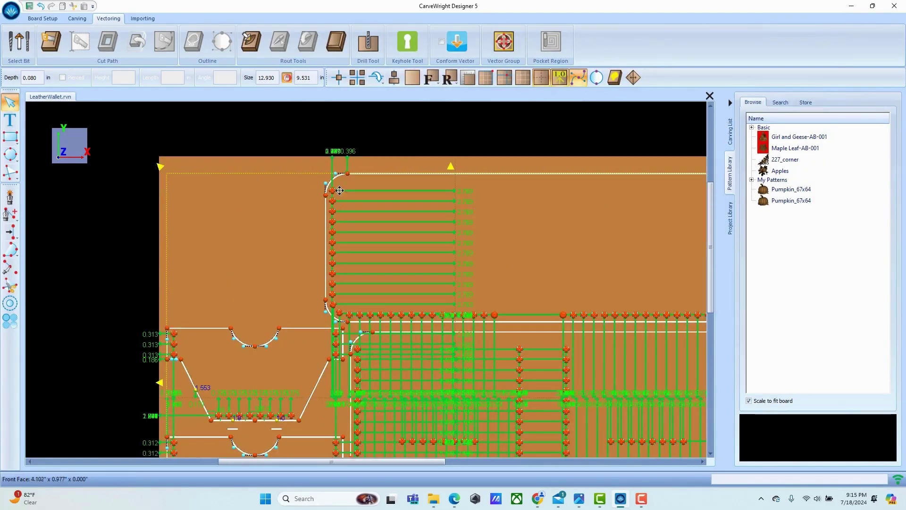
pyautogui.scroll(-2, 329, 317)
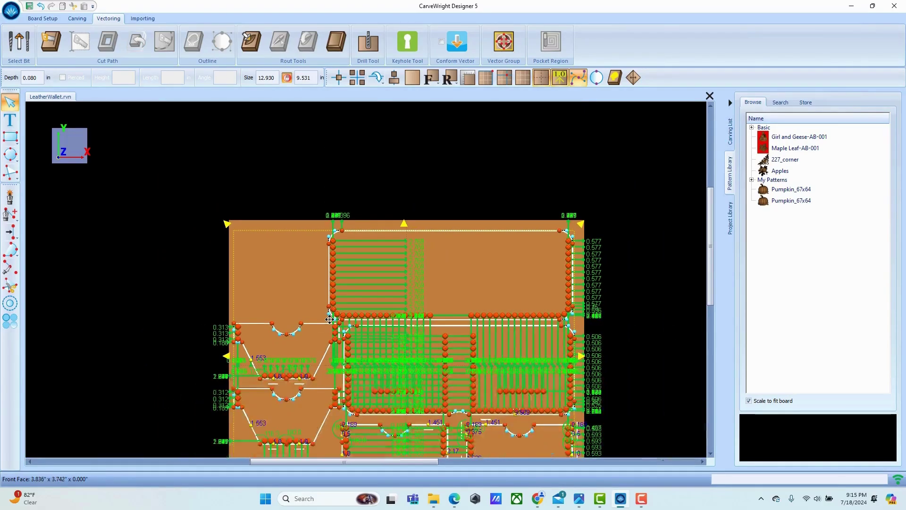
pyautogui.keyDown('ctrl'); pyautogui.click(373, 229); pyautogui.keyUp('ctrl')
pyautogui.keyDown('ctrl'); pyautogui.click(310, 323); pyautogui.keyUp('ctrl')
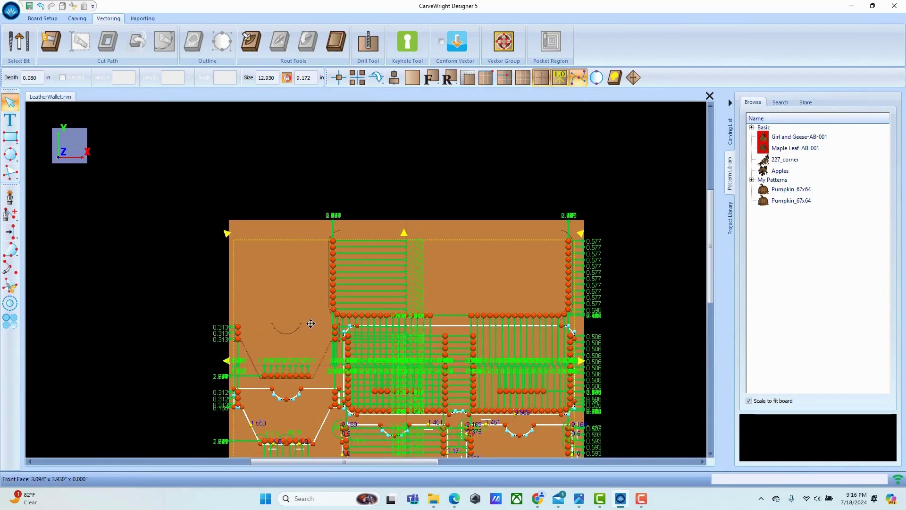
pyautogui.keyDown('ctrl'); pyautogui.click(317, 388); pyautogui.keyUp('ctrl')
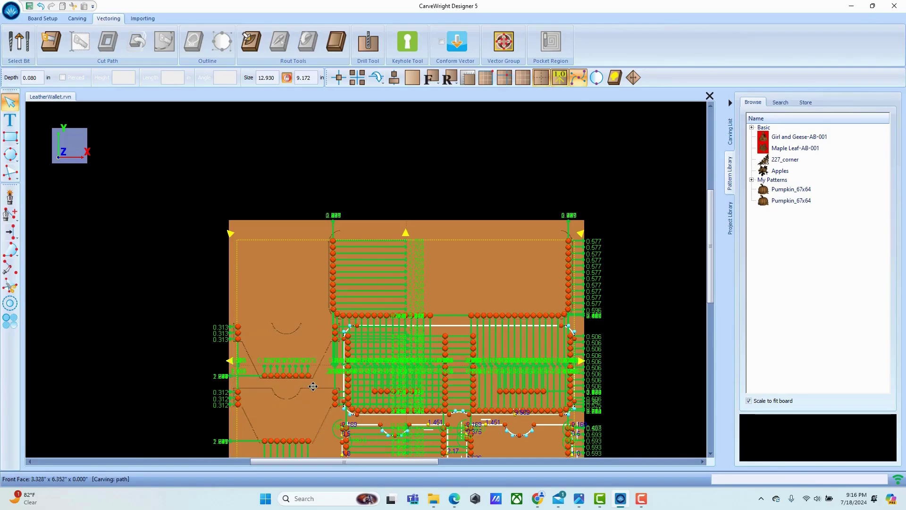
pyautogui.keyDown('ctrl'); pyautogui.click(448, 327); pyautogui.keyUp('ctrl')
pyautogui.click(493, 422)
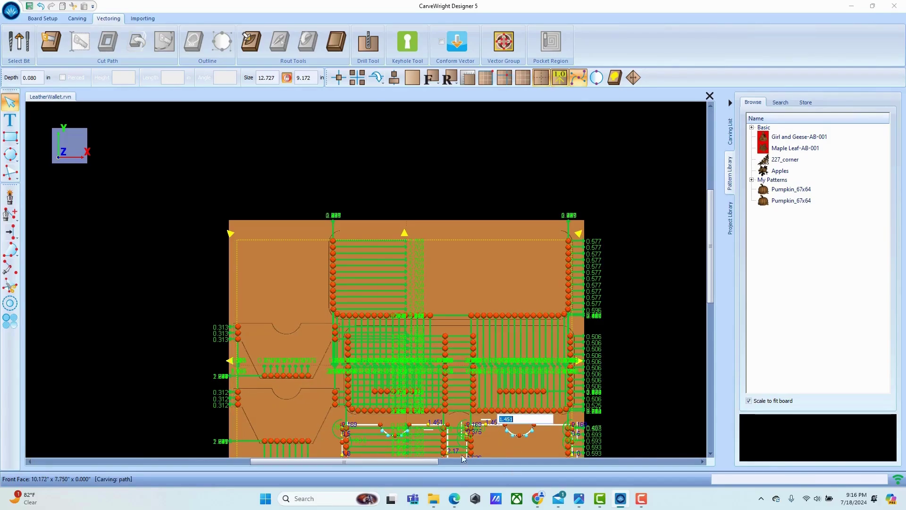
pyautogui.press('Return')
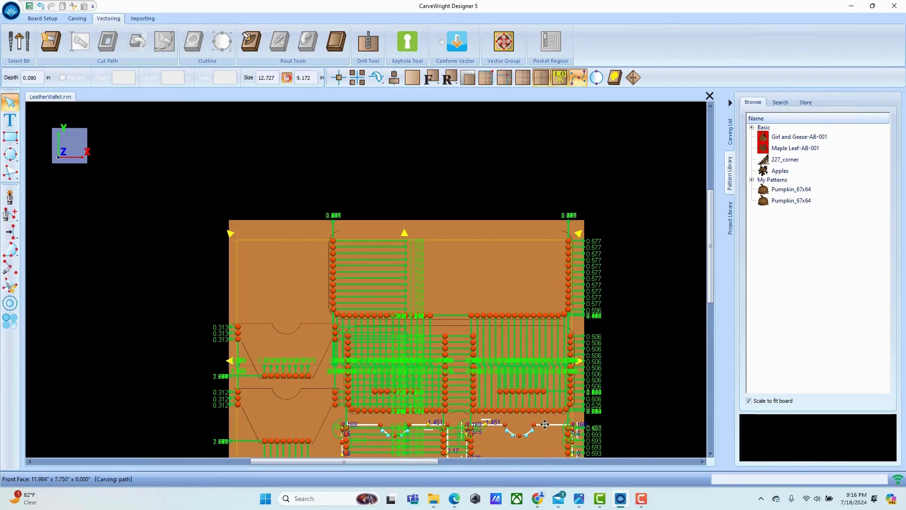
pyautogui.keyDown('ctrl'); pyautogui.click(545, 424); pyautogui.keyUp('ctrl')
pyautogui.keyDown('ctrl'); pyautogui.click(364, 425); pyautogui.keyUp('ctrl')
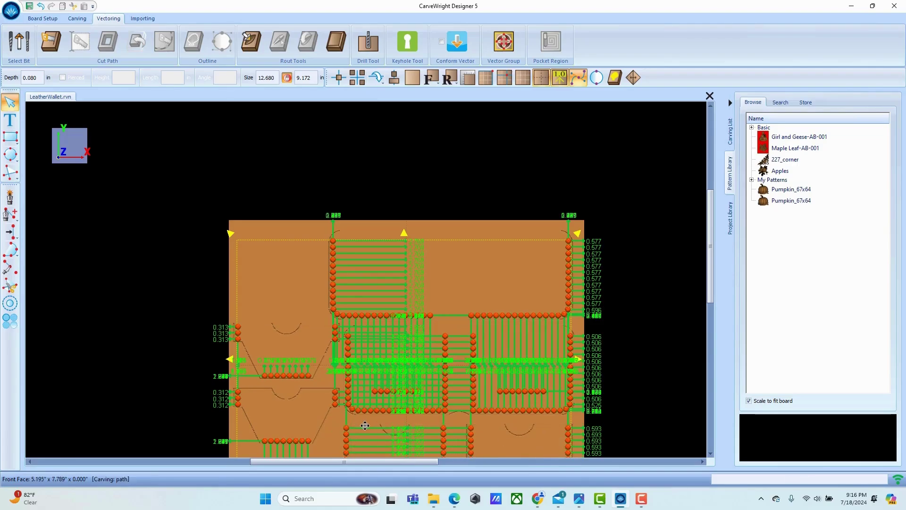
pyautogui.scroll(-5, 365, 425)
pyautogui.scroll(4, 363, 344)
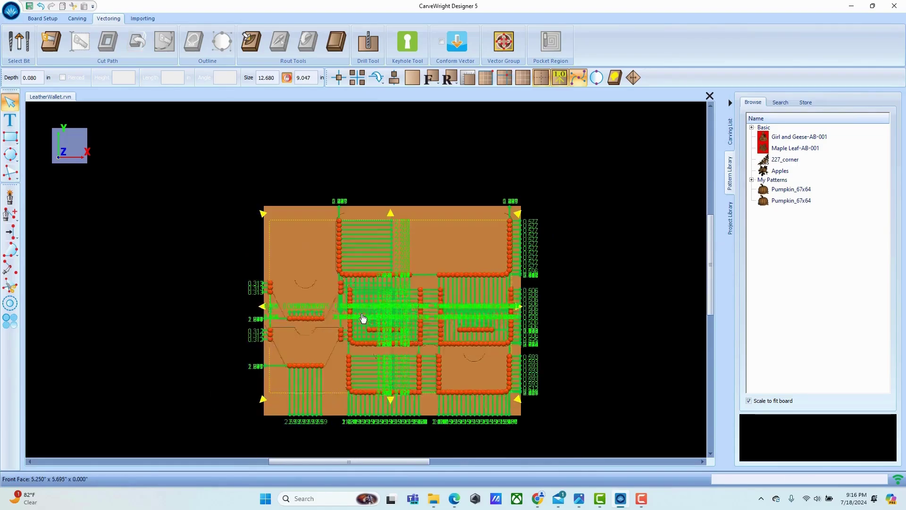
pyautogui.scroll(2, 363, 318)
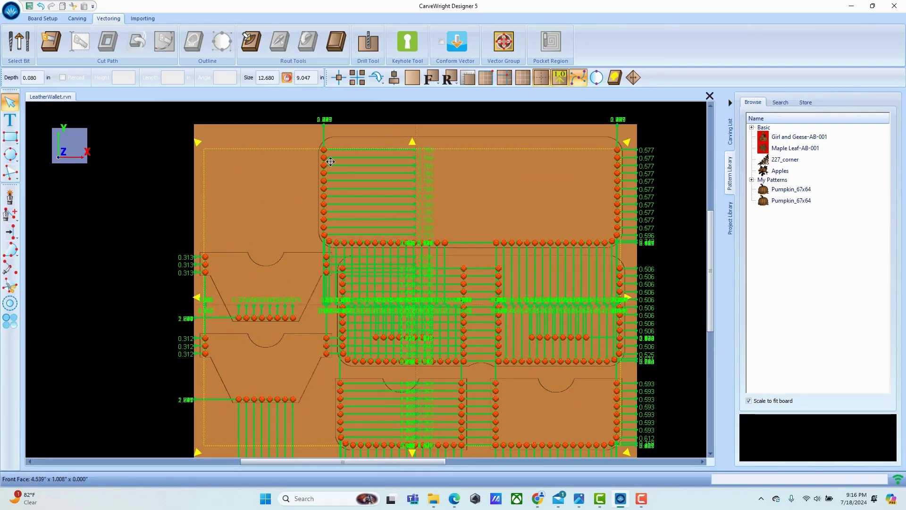
# Set the dragknife inset to -.01 for the selected stitching holes
pyautogui.click(19, 42)
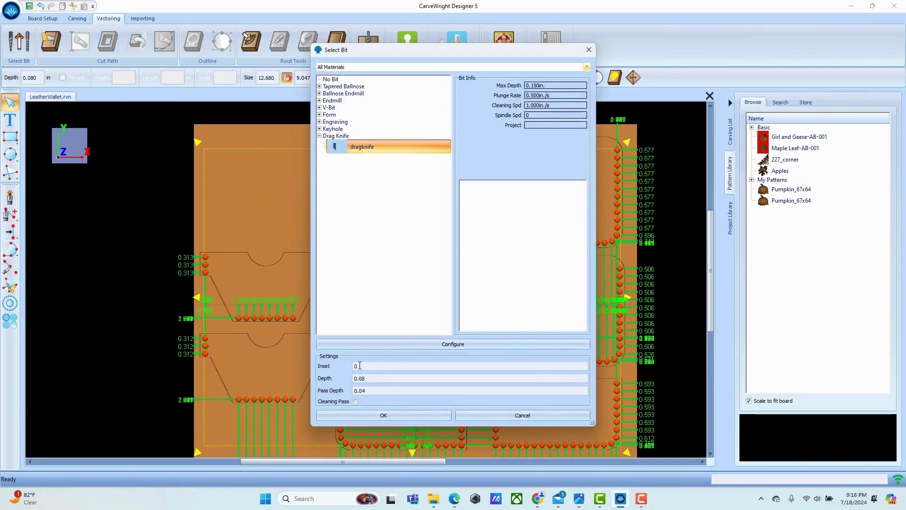
pyautogui.moveTo(360, 366); pyautogui.dragTo(355, 366)
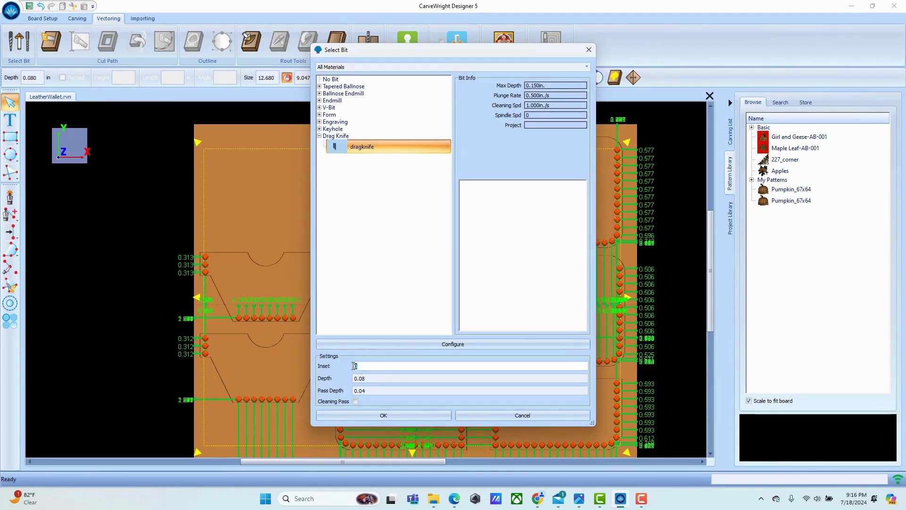
pyautogui.write('.')
pyautogui.write('.')
pyautogui.press('BackSpace')
pyautogui.press('BackSpace')
pyautogui.write('-.01')
pyautogui.click(385, 415)
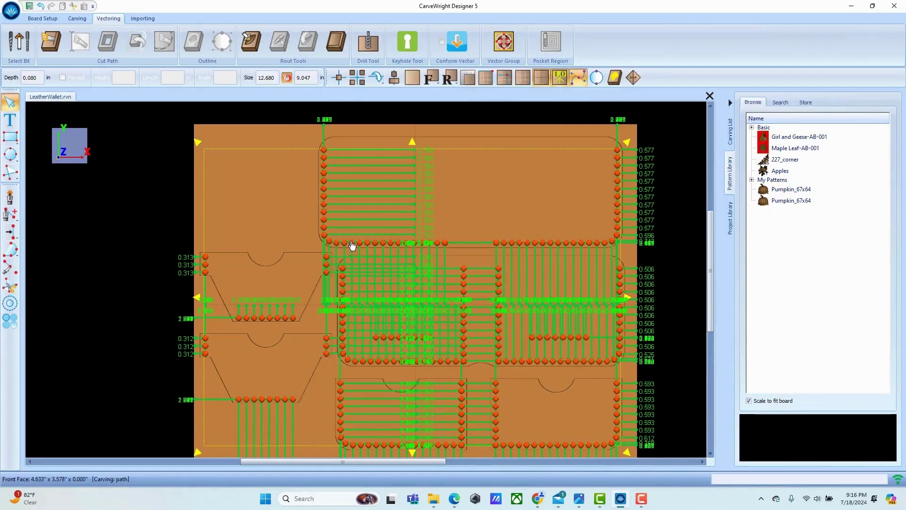
# Examine the stitching holes' cut paths up close against their vector circles, and clear the selection
pyautogui.scroll(6, 357, 240)
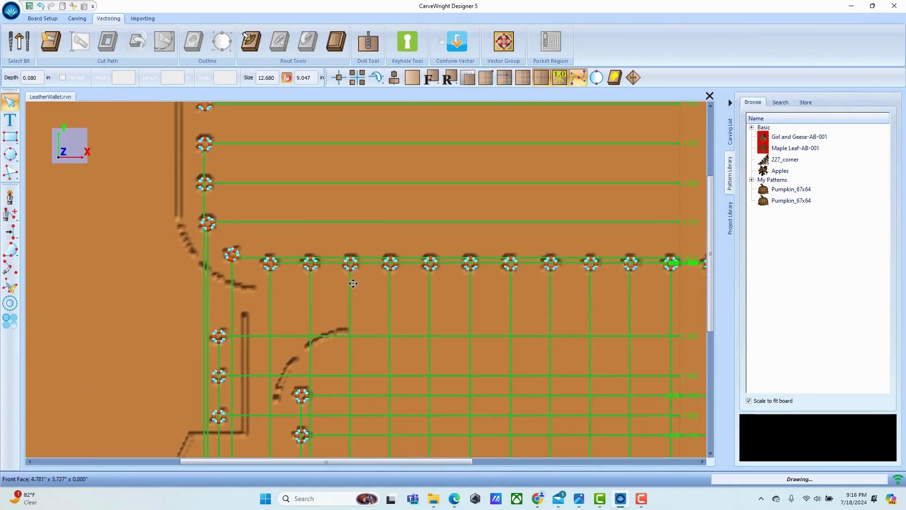
pyautogui.scroll(2, 364, 253)
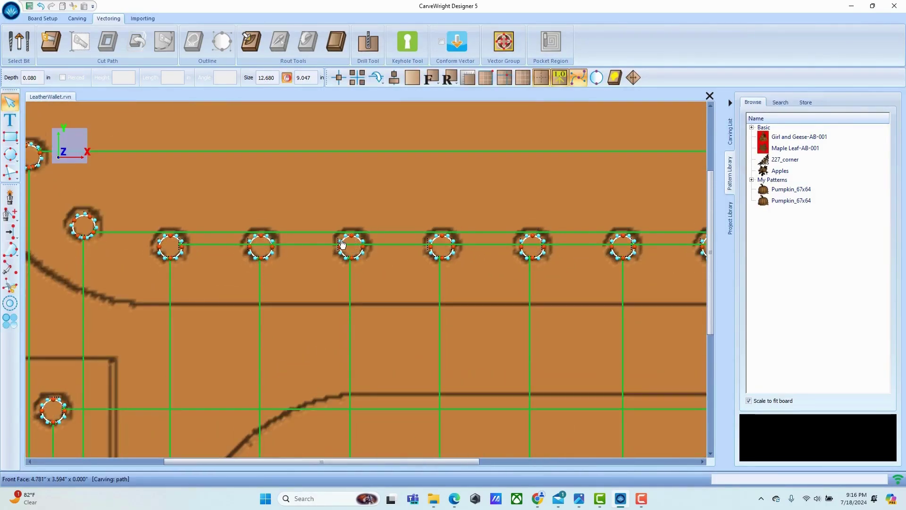
pyautogui.scroll(2, 341, 245)
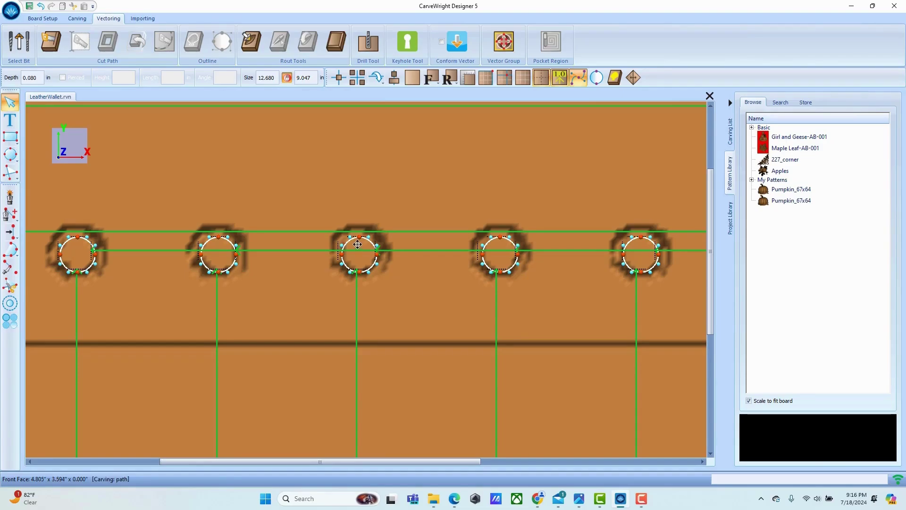
pyautogui.scroll(-3, 357, 244)
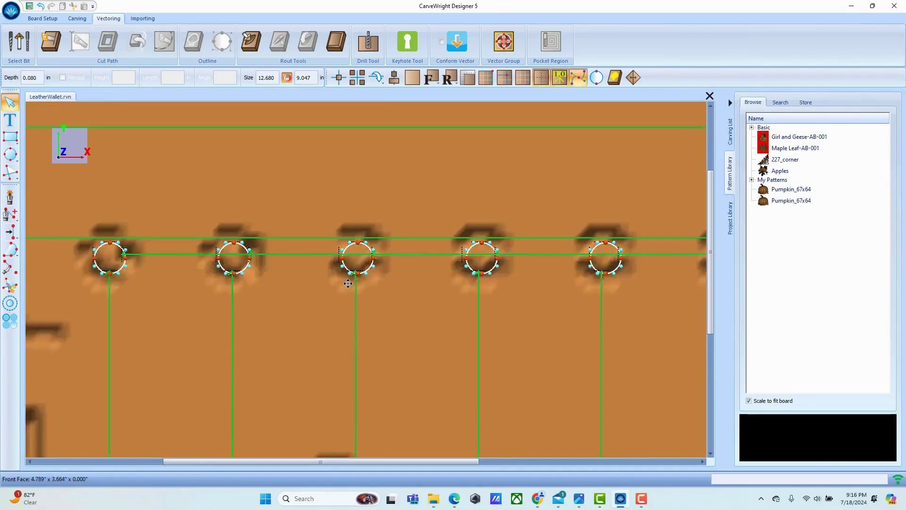
pyautogui.scroll(-6, 357, 282)
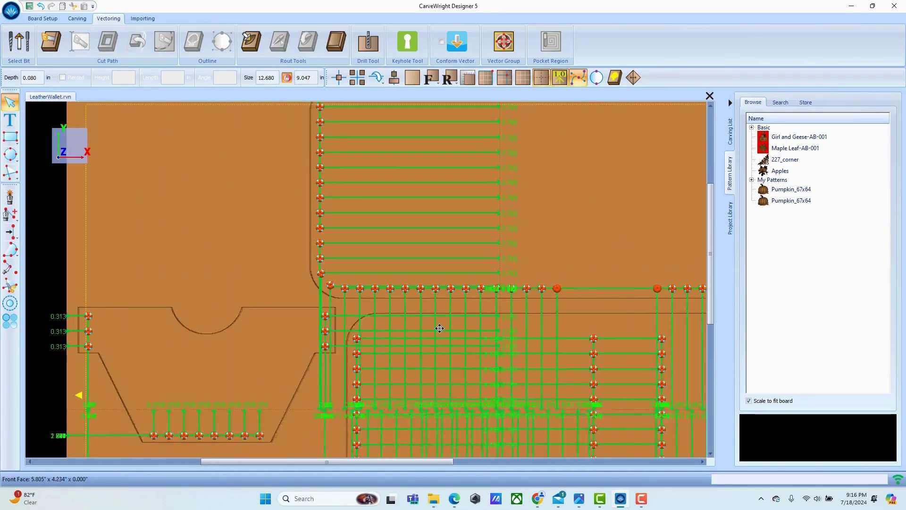
pyautogui.scroll(-1, 440, 327)
pyautogui.click(324, 208)
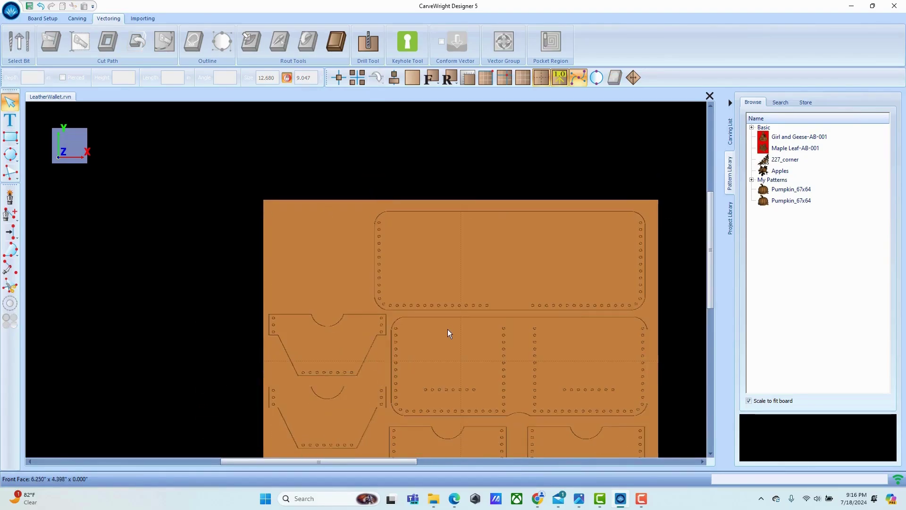
# Compile the board with no jig and manual placement enabled
pyautogui.scroll(-2, 453, 333)
pyautogui.scroll(1, 461, 338)
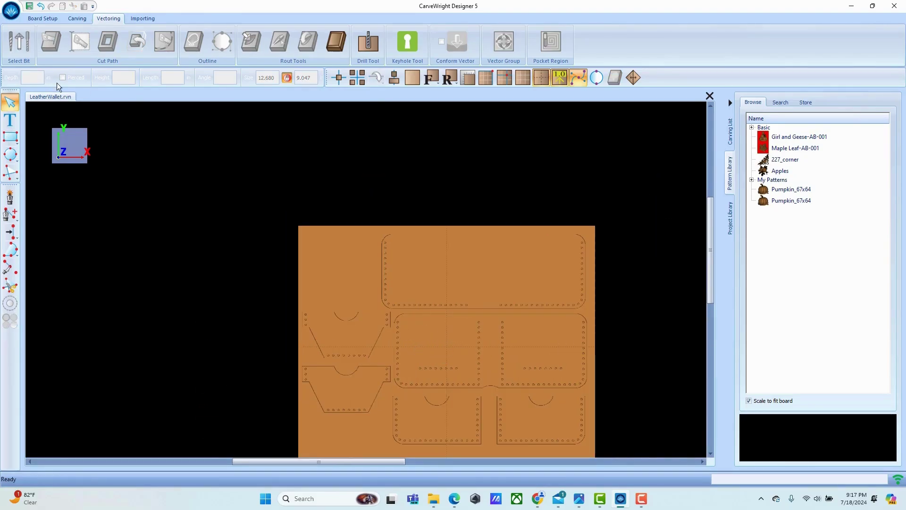
pyautogui.click(10, 10)
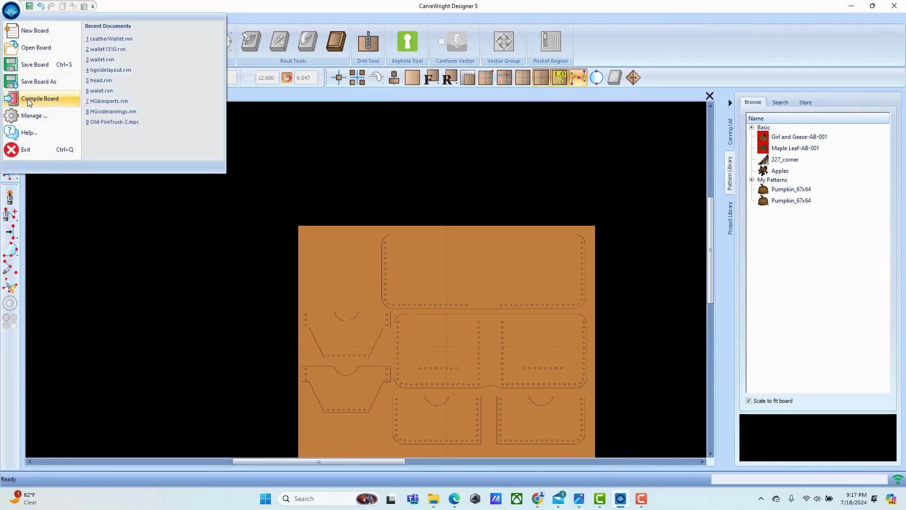
pyautogui.click(41, 95)
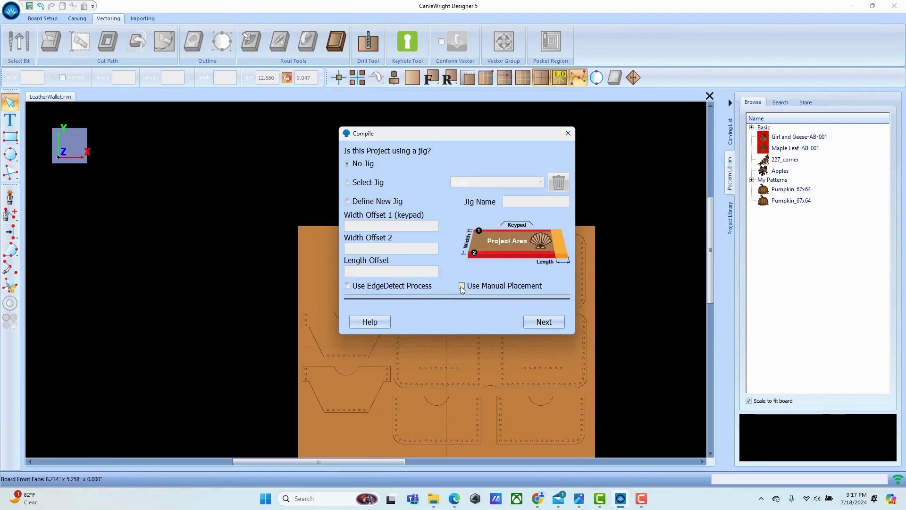
pyautogui.click(462, 286)
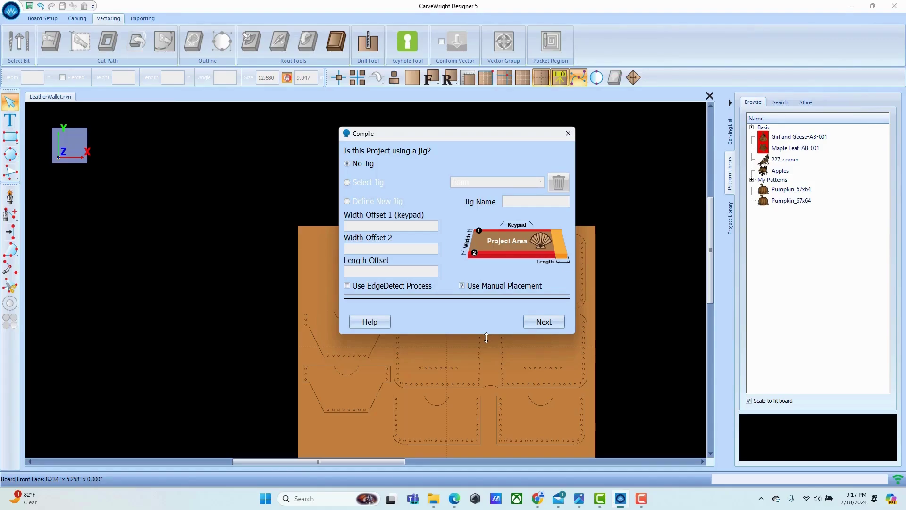
pyautogui.click(548, 323)
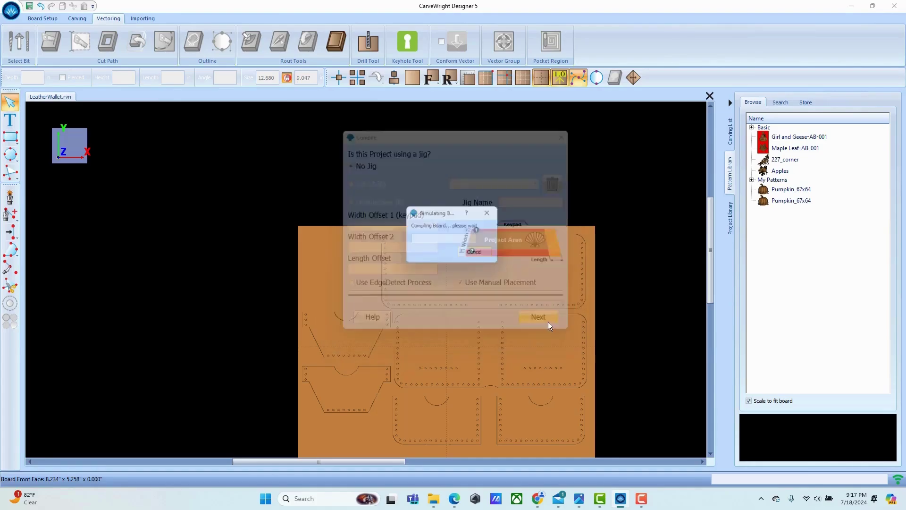